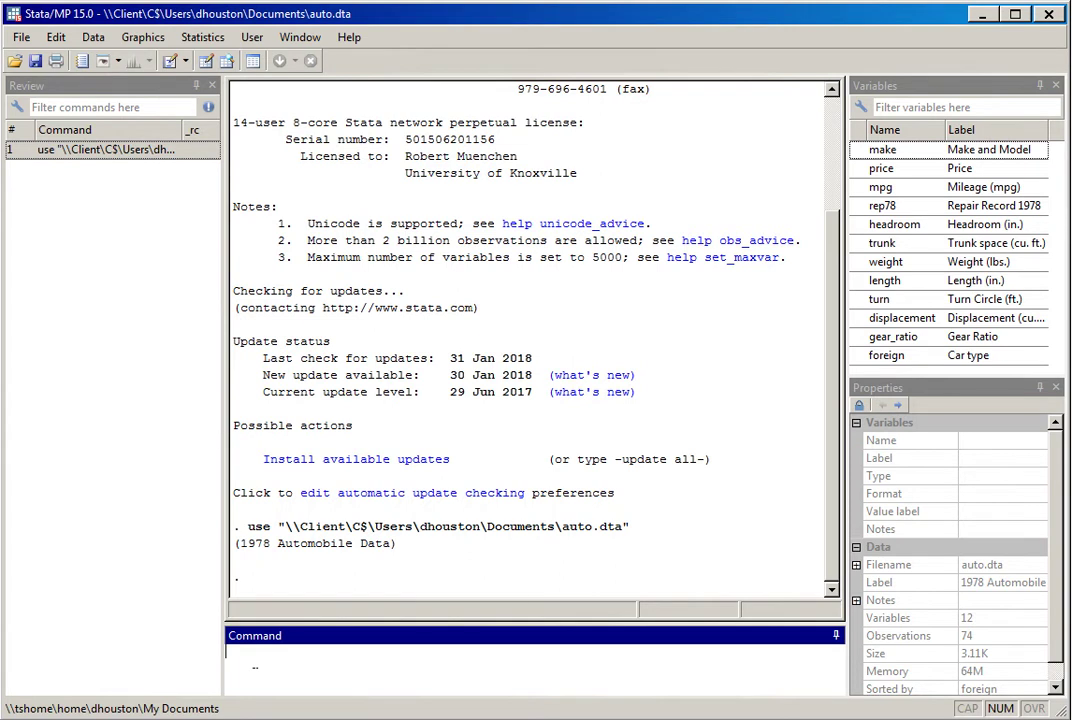
Step: Produce a one-way frequency table of the variable foreign with tabulate
{"action": "type", "text": "tabulate"}
{"action": "type", "text": "foreign"}
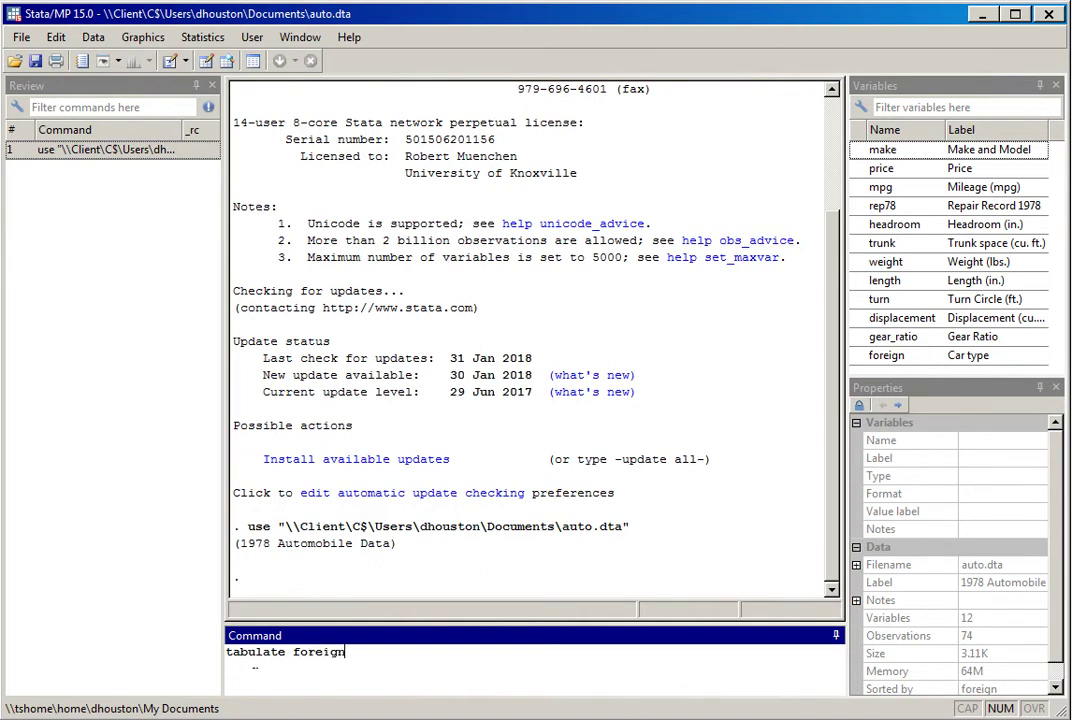
{"action": "key", "text": "Return"}
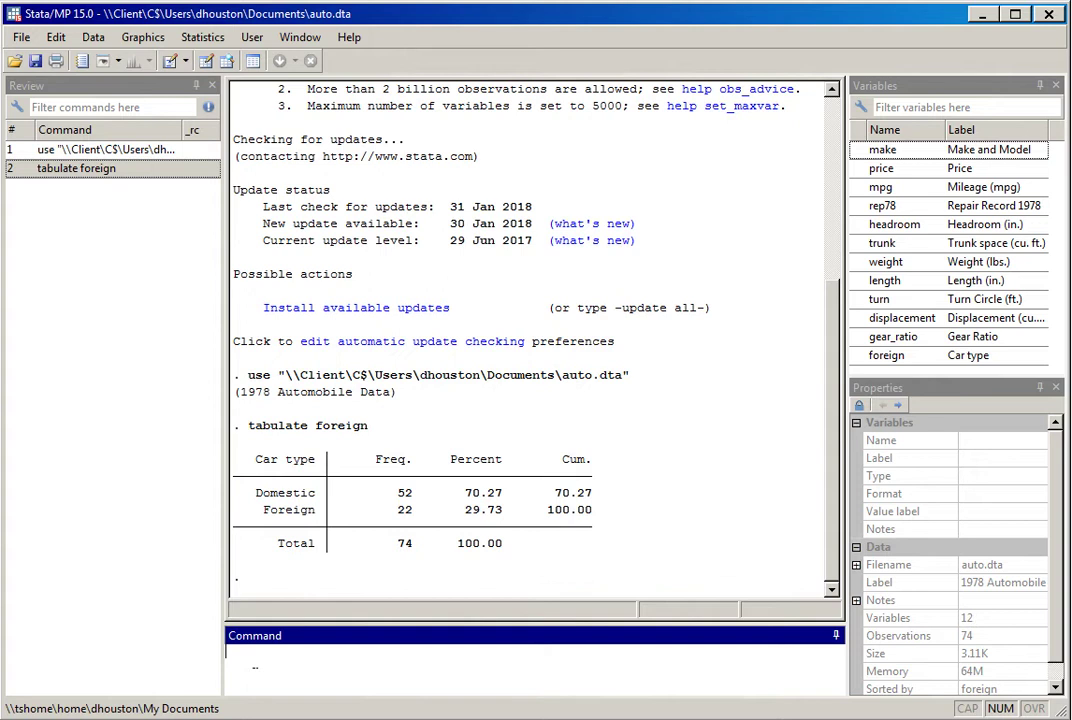
Step: Tabulate foreign again with the nolabel option to show numeric codes instead of value labels
{"action": "type", "text": "tabulate foreign,"}
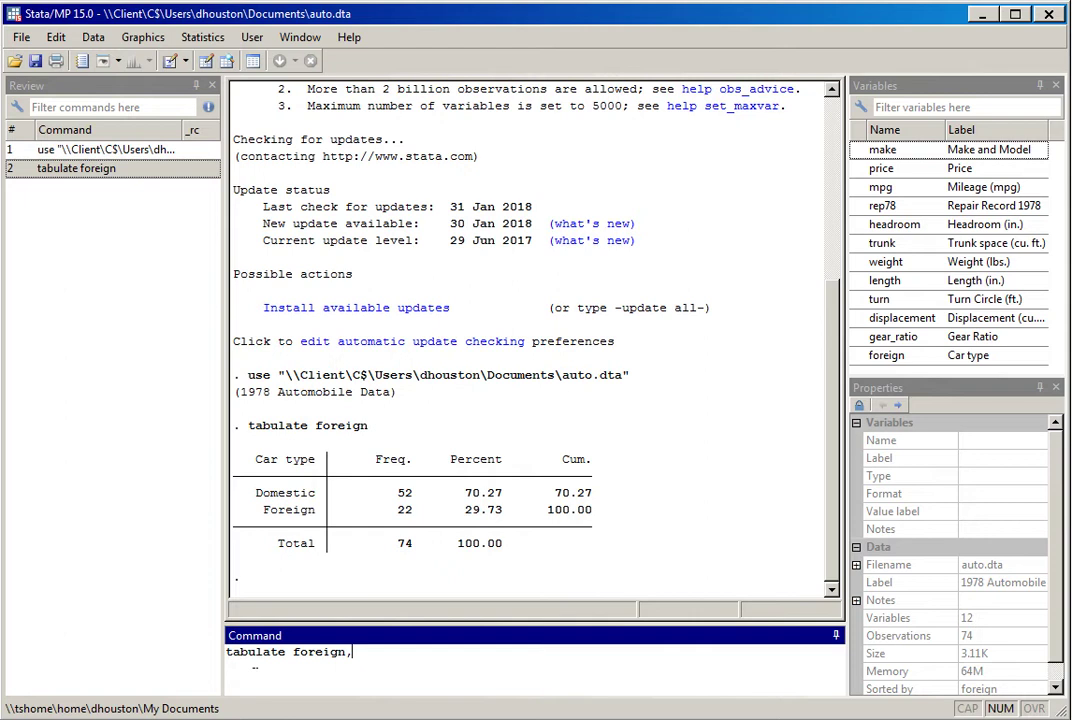
{"action": "type", "text": "n"}
{"action": "type", "text": "olabe"}
{"action": "type", "text": "l"}
{"action": "key", "text": "Return"}
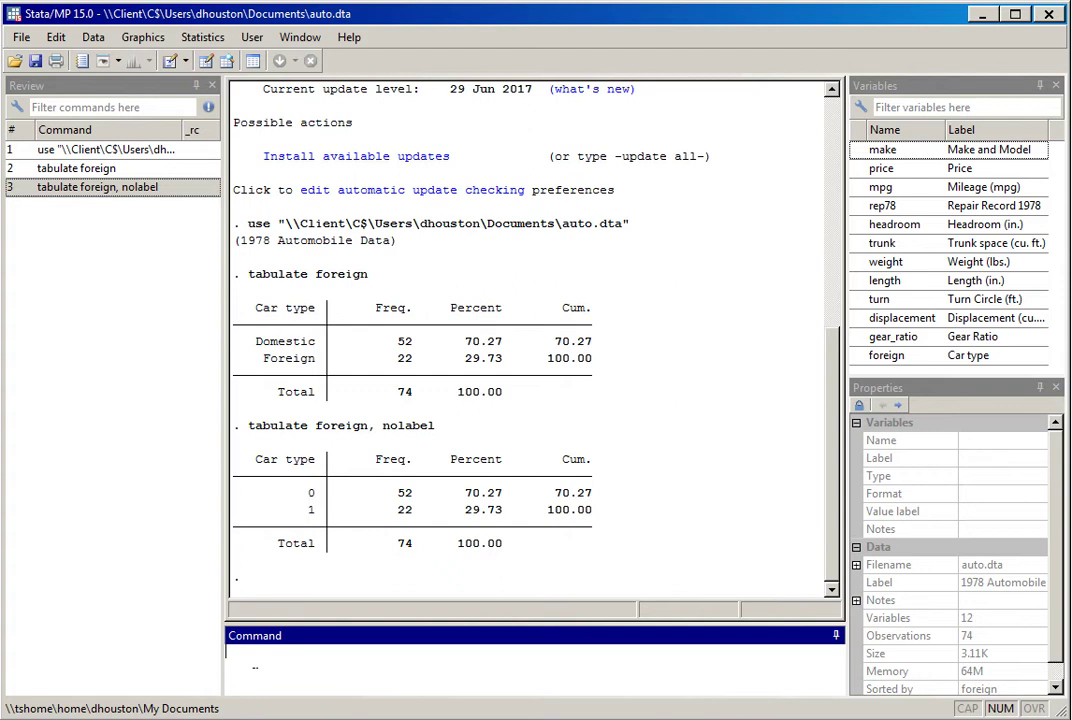
Step: Produce a frequency table of mpg with tabulate, and basic descriptive statistics for price with summarize
{"action": "type", "text": "tabulate mpg"}
{"action": "key", "text": "Return"}
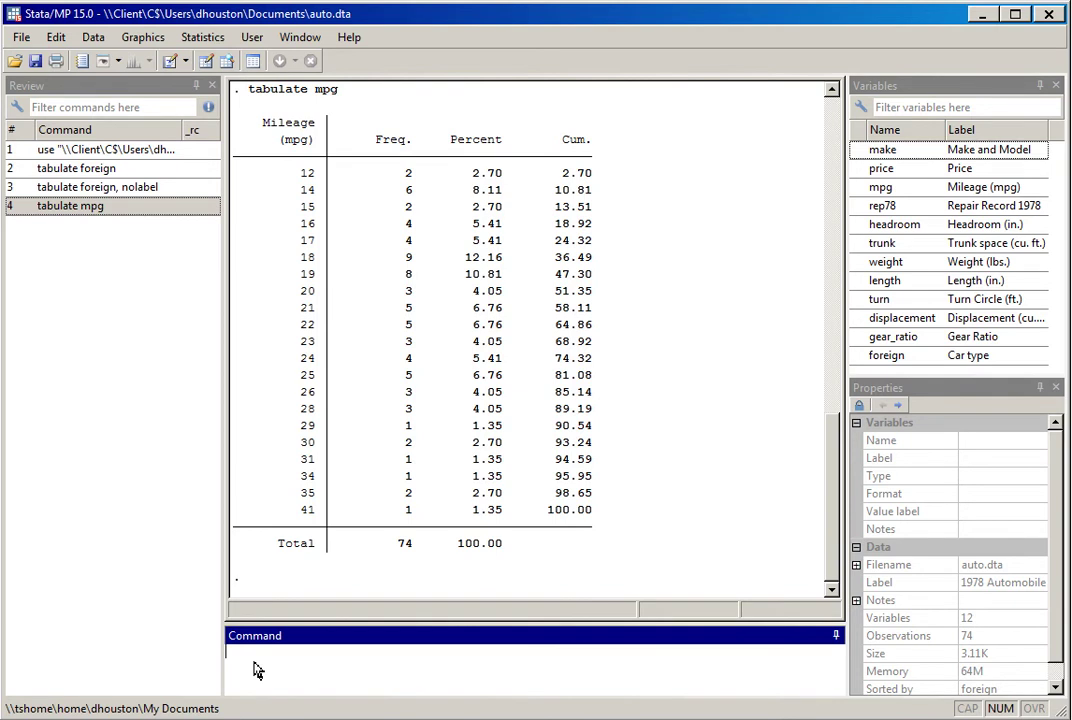
{"action": "type", "text": "summarize"}
{"action": "type", "text": "price"}
{"action": "key", "text": "Return"}
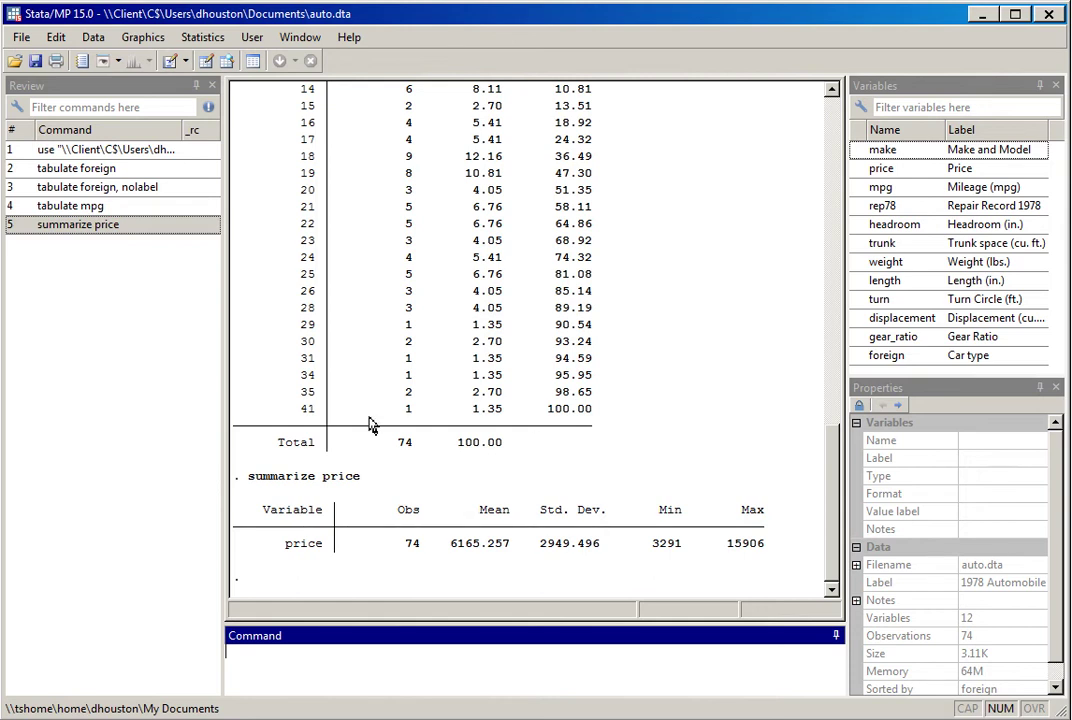
Step: Reuse the summarize price command, adding mpg and weight to its variable list, and run it
{"action": "left_click", "coordinate": [92, 226]}
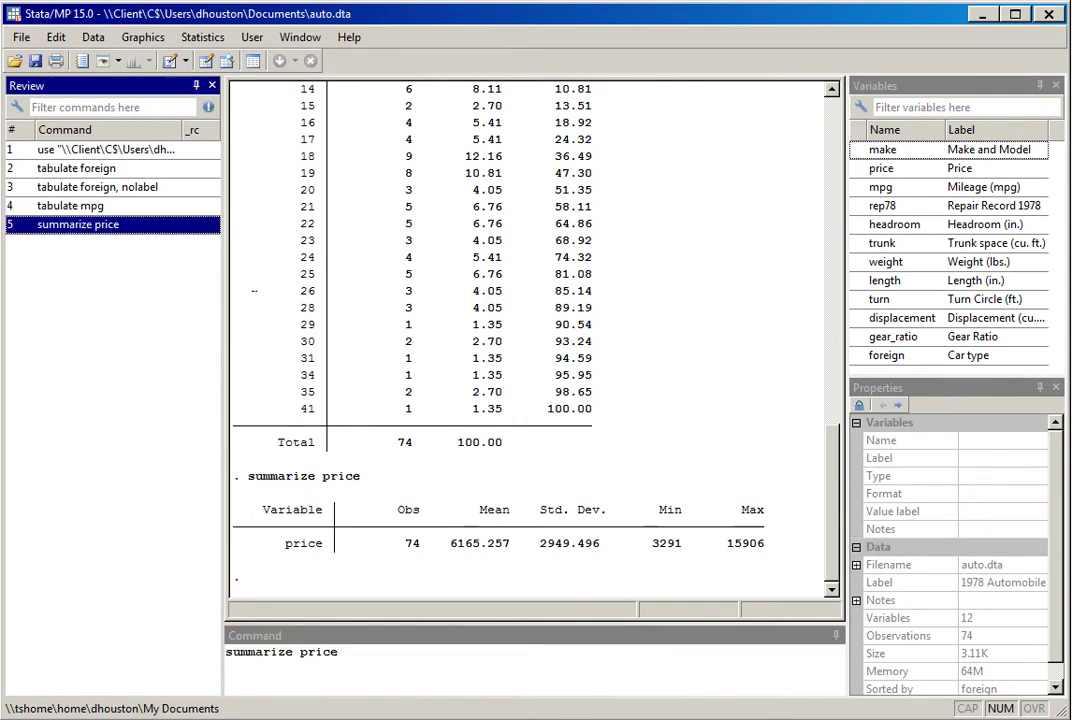
{"action": "left_click", "coordinate": [366, 661]}
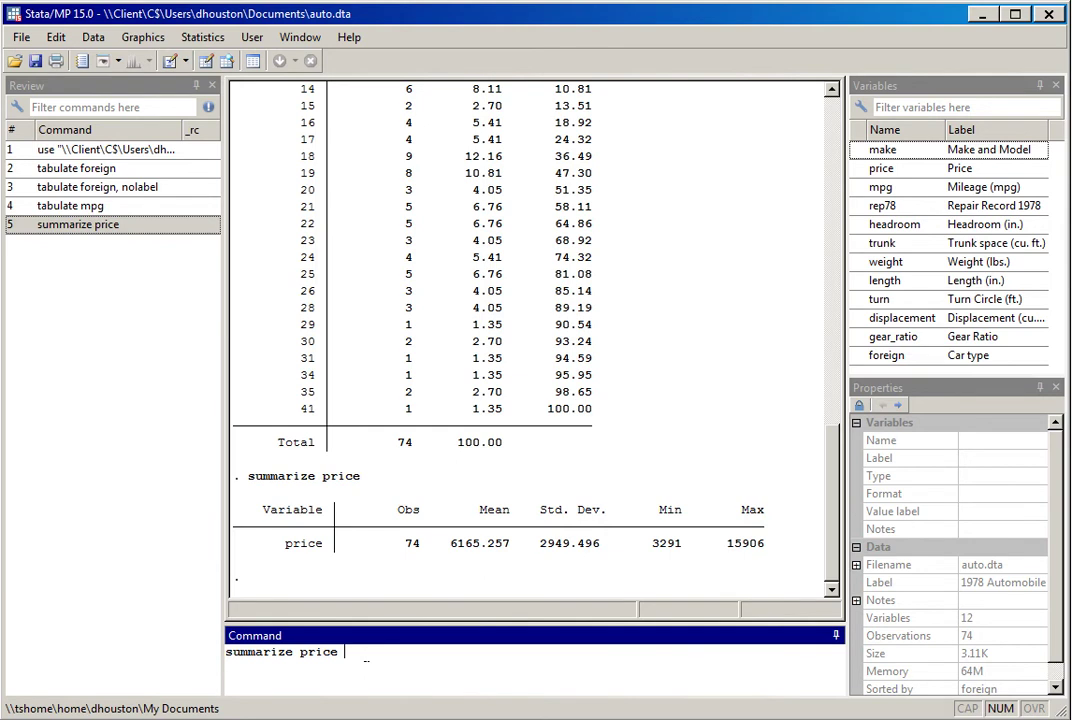
{"action": "type", "text": "mpg weight"}
{"action": "key", "text": "Return"}
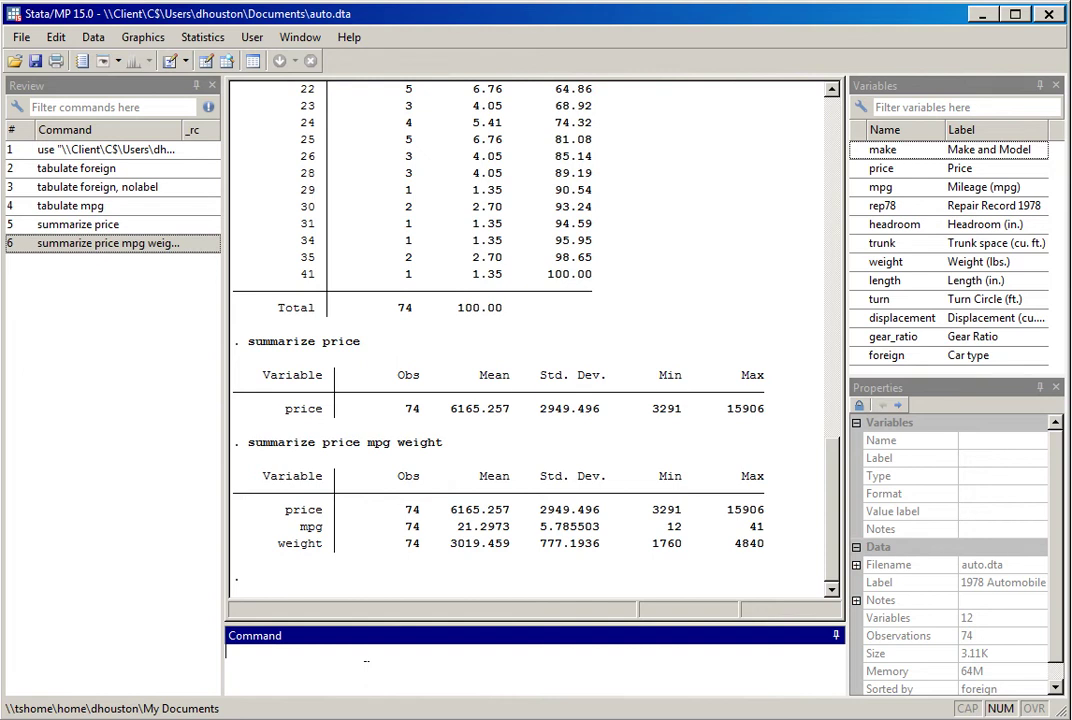
Step: Run summarize on price with the detail option
{"action": "type", "text": "s"}
{"action": "key", "text": "BackSpace"}
{"action": "type", "text": "summarize pric"}
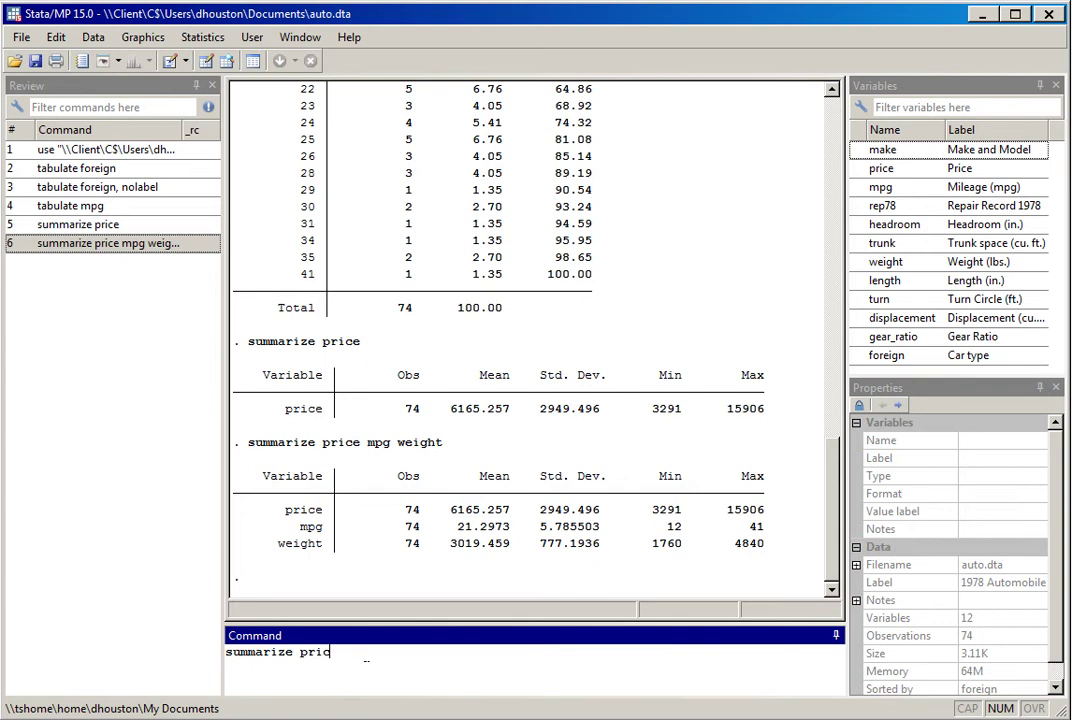
{"action": "type", "text": "e, detail"}
{"action": "key", "text": "Return"}
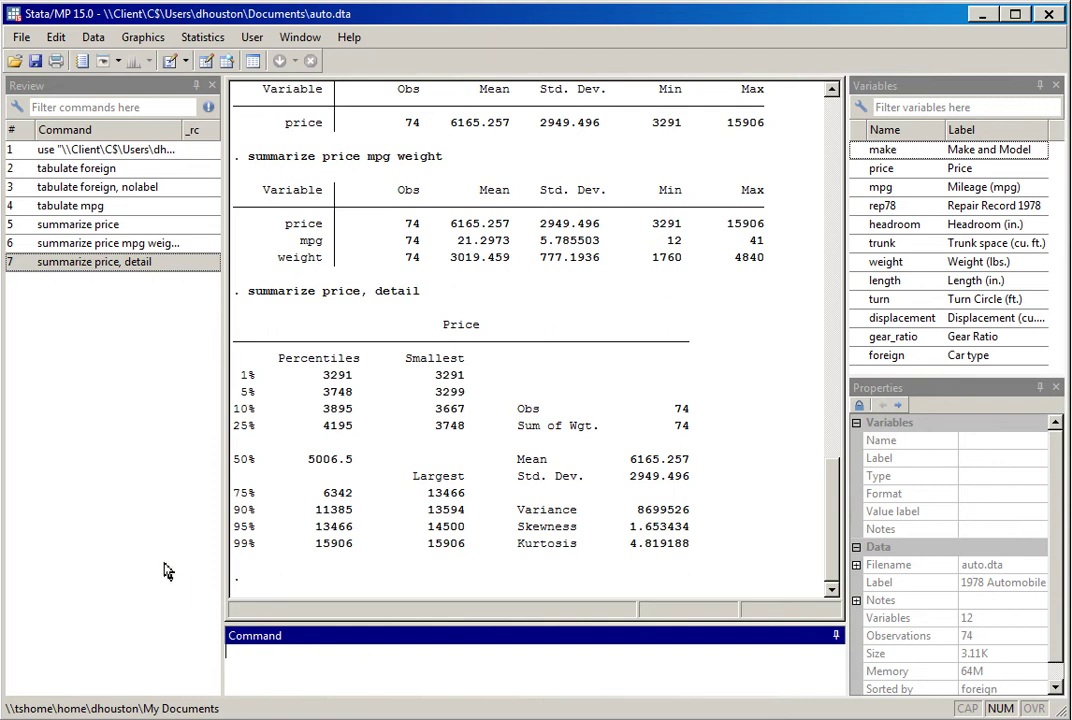
Step: Extend the detailed summarize command to price, mpg and weight, run it, and review the output for all three variables
{"action": "left_click", "coordinate": [95, 263]}
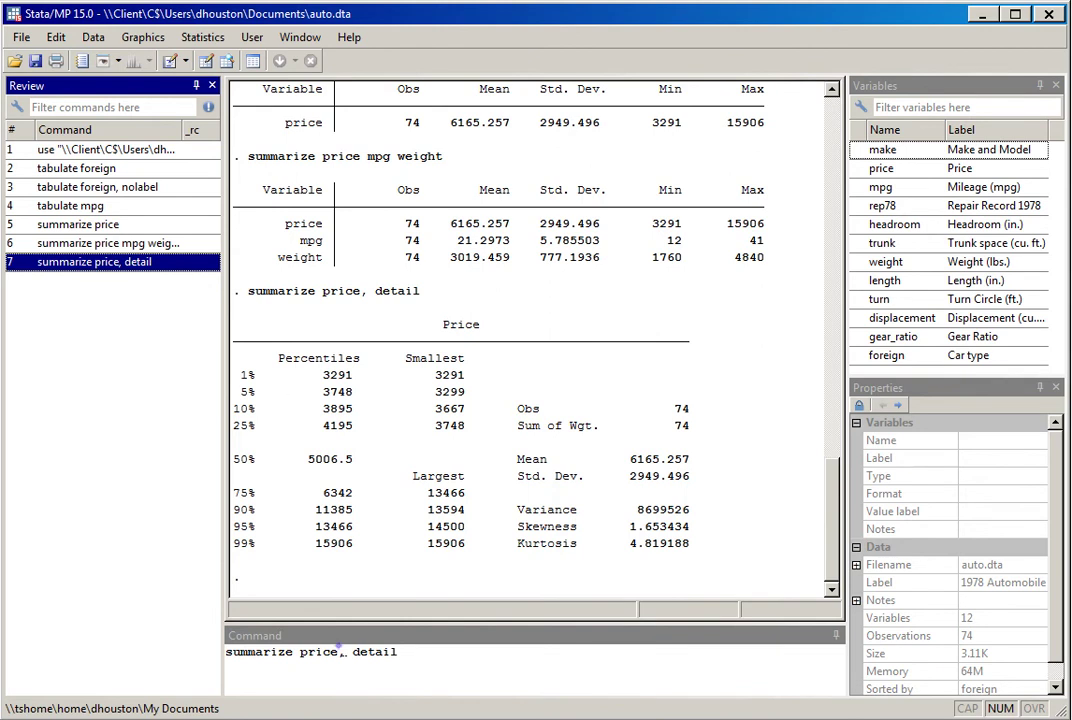
{"action": "left_click", "coordinate": [343, 652]}
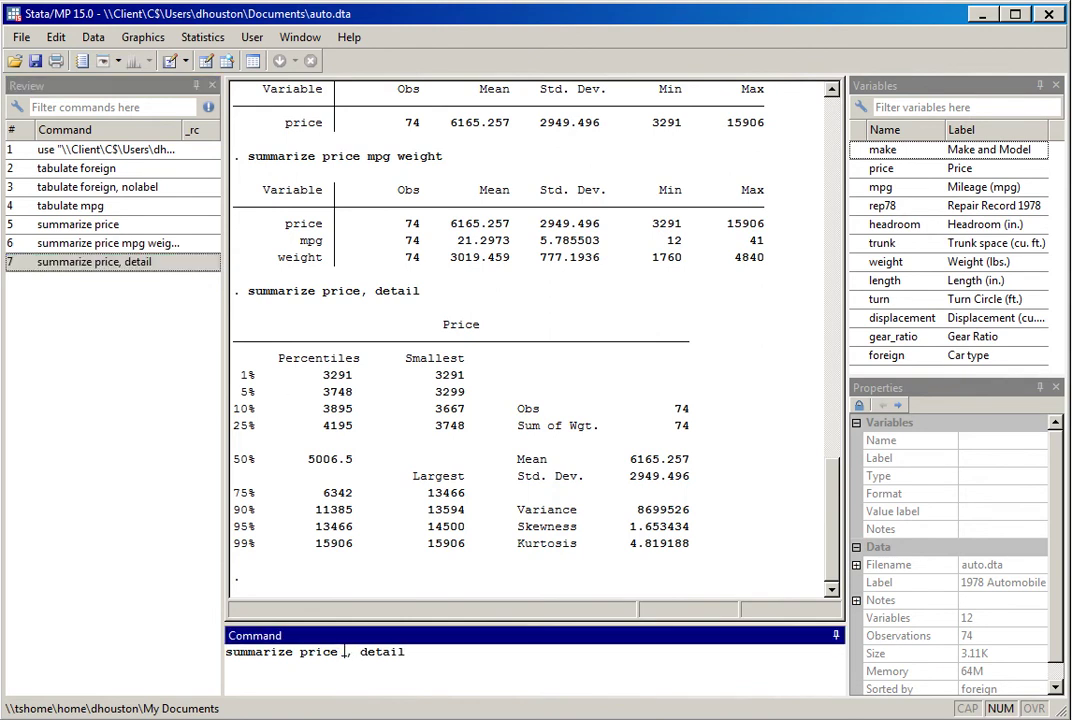
{"action": "type", "text": "mpg"}
{"action": "type", "text": "weight"}
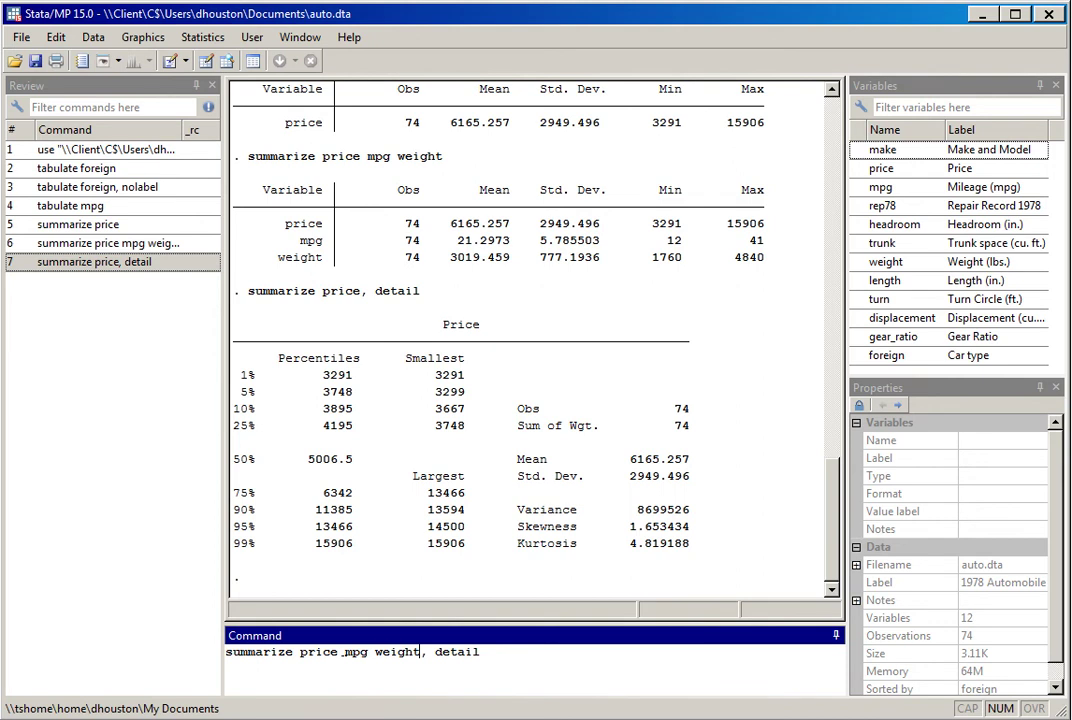
{"action": "key", "text": "Return"}
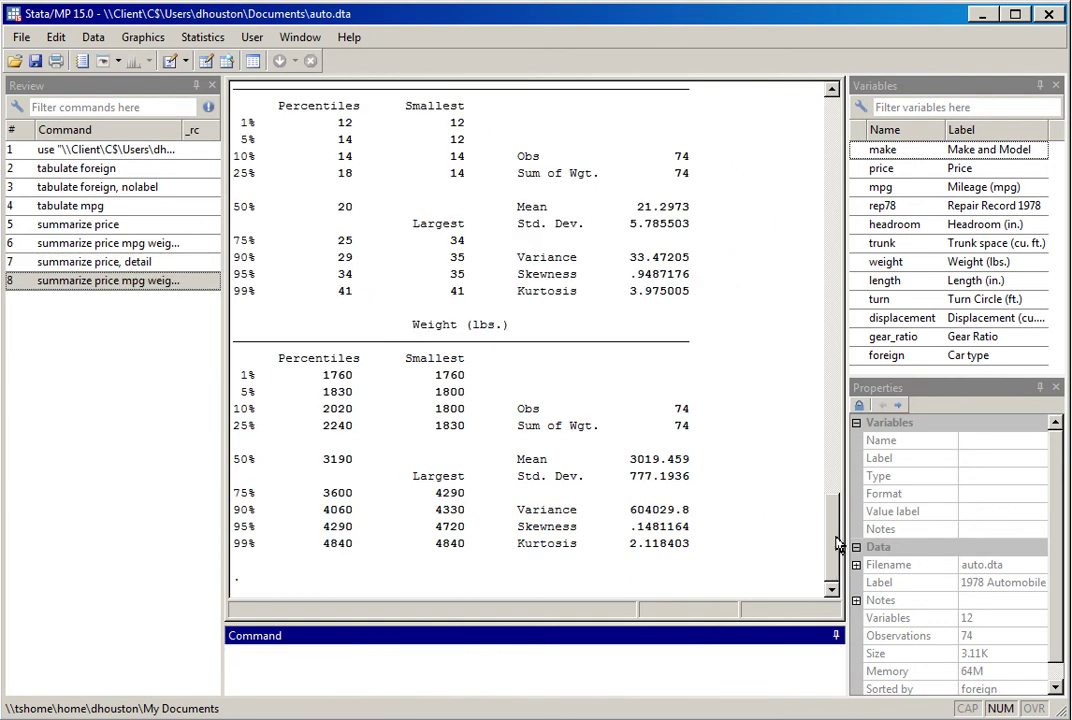
{"action": "scroll", "coordinate": [838, 543], "scroll_direction": "up", "scroll_amount": 3}
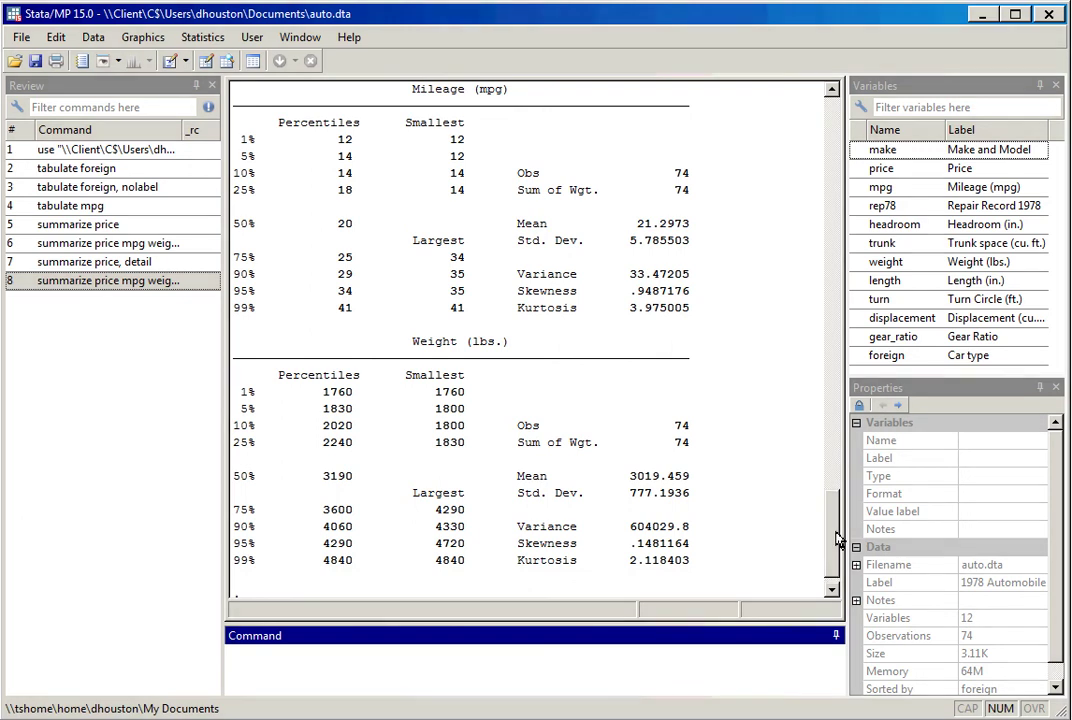
{"action": "left_click_drag", "start_coordinate": [838, 537], "coordinate": [824, 484]}
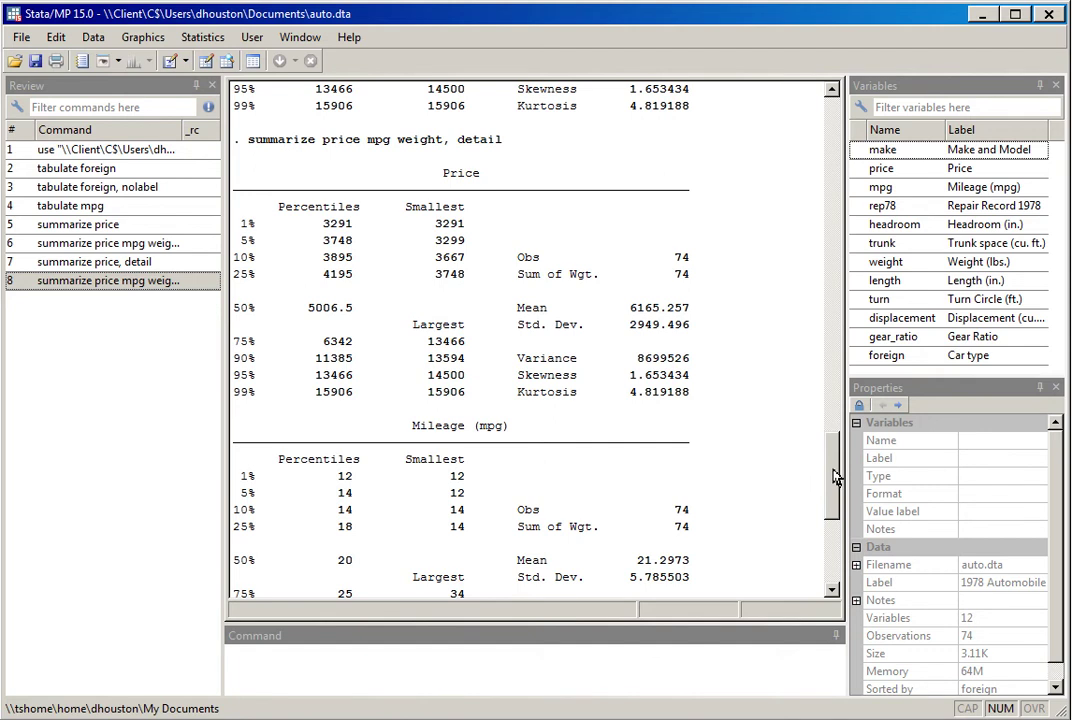
{"action": "left_click_drag", "start_coordinate": [836, 478], "coordinate": [838, 543]}
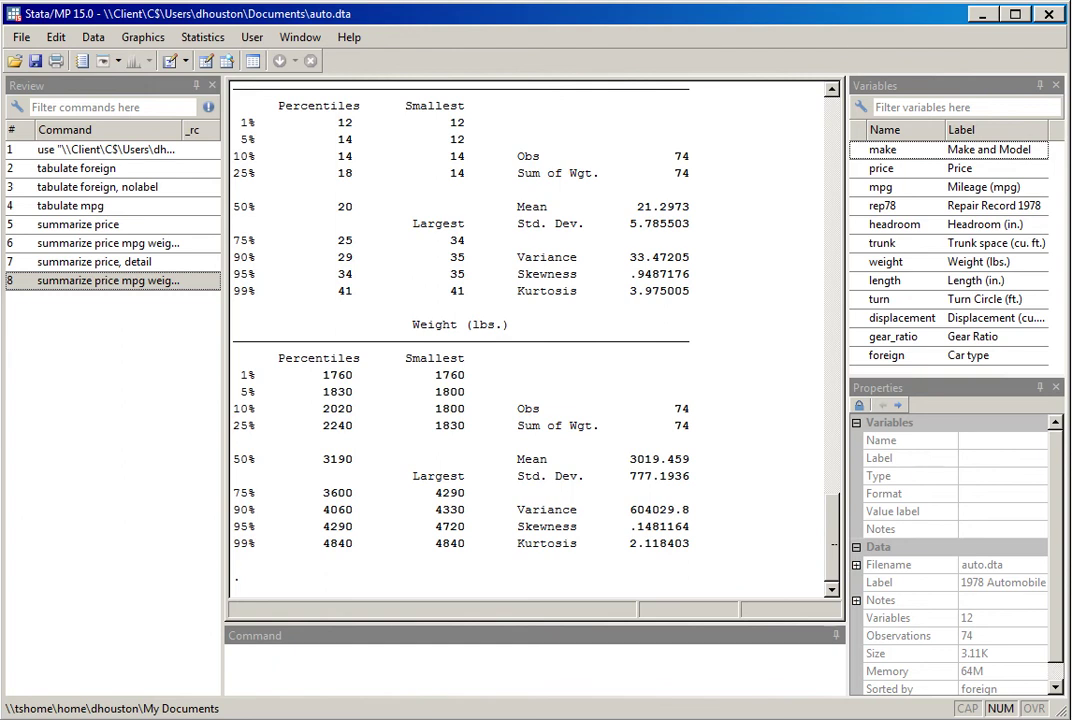
Step: Run tabstat on price, requesting the statistics n, mean and median
{"action": "type", "text": "tabsta"}
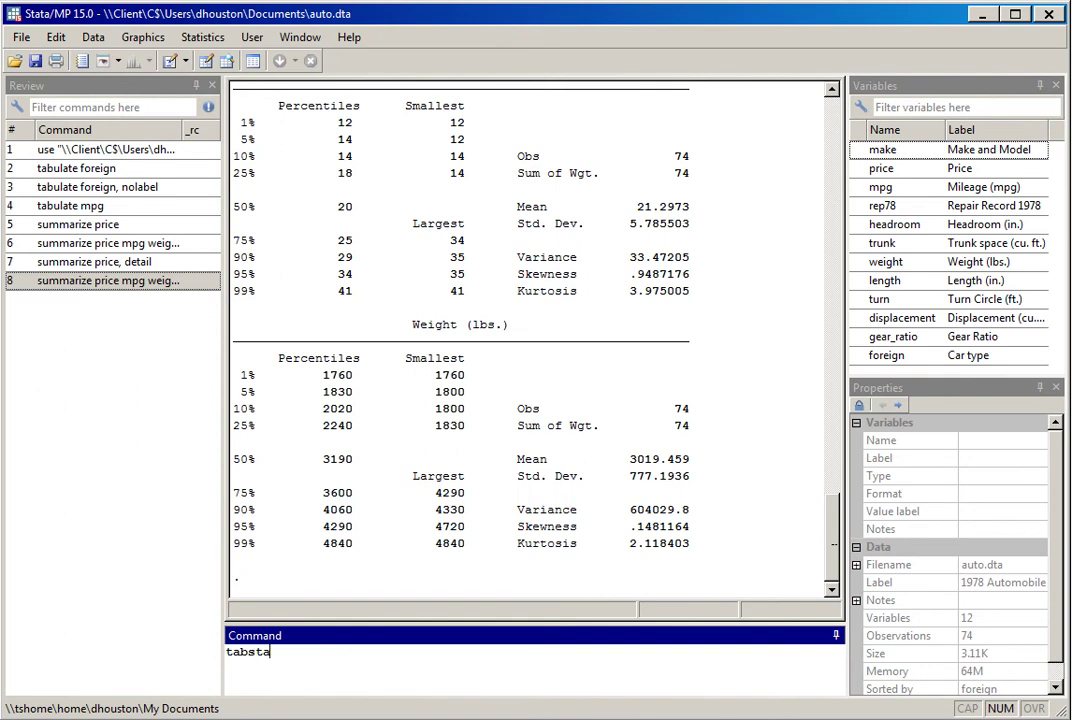
{"action": "type", "text": "t price, statistics("}
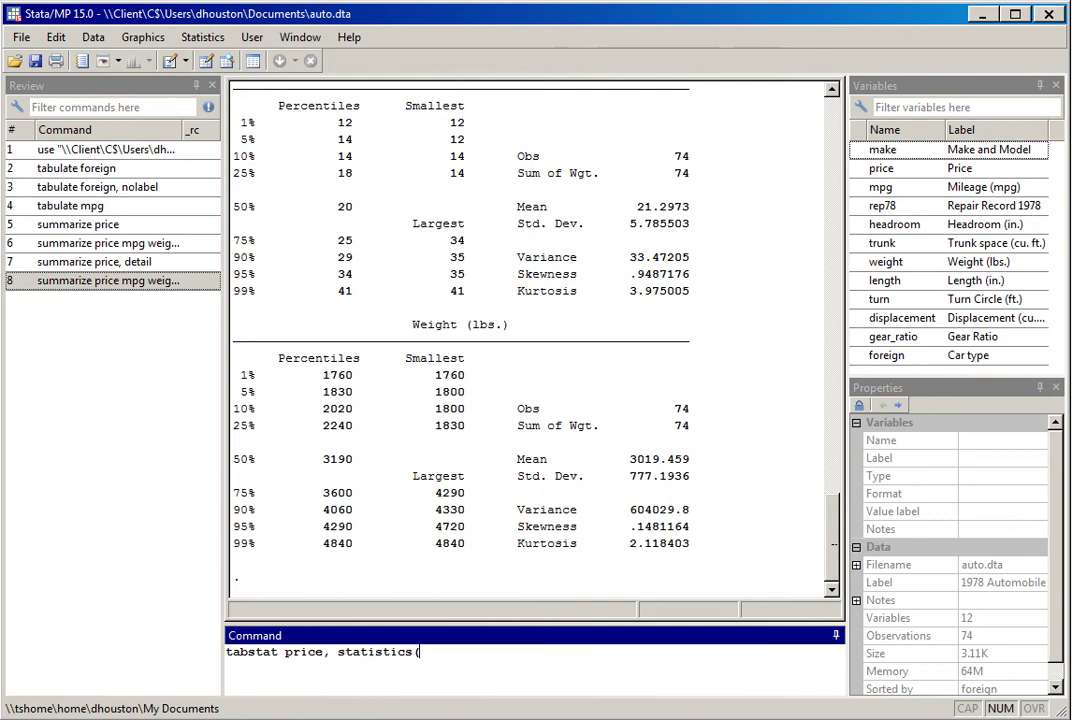
{"action": "type", "text": "n range"}
{"action": "key", "text": "BackSpace"}
{"action": "key", "text": "BackSpace"}
{"action": "key", "text": "BackSpace"}
{"action": "key", "text": "BackSpace"}
{"action": "key", "text": "BackSpace"}
{"action": "type", "text": "mean median)"}
{"action": "key", "text": "Return"}
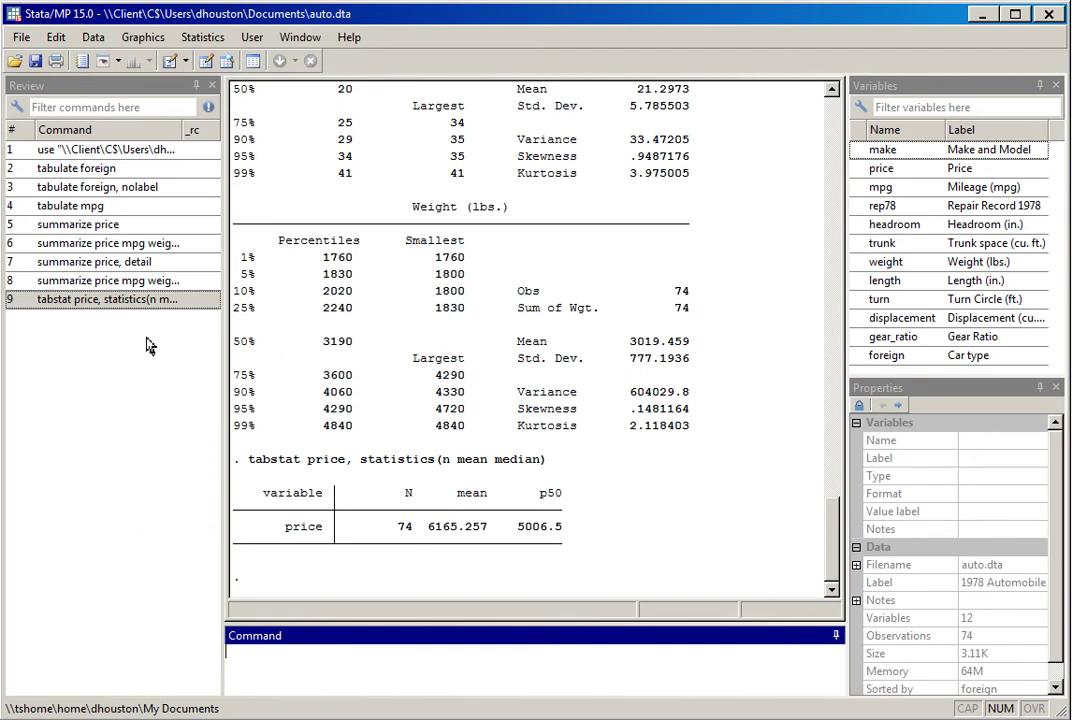
Step: Reuse the tabstat price command with its statistics changed to n, range, iqr, variance and sd, and run it
{"action": "left_click", "coordinate": [146, 307]}
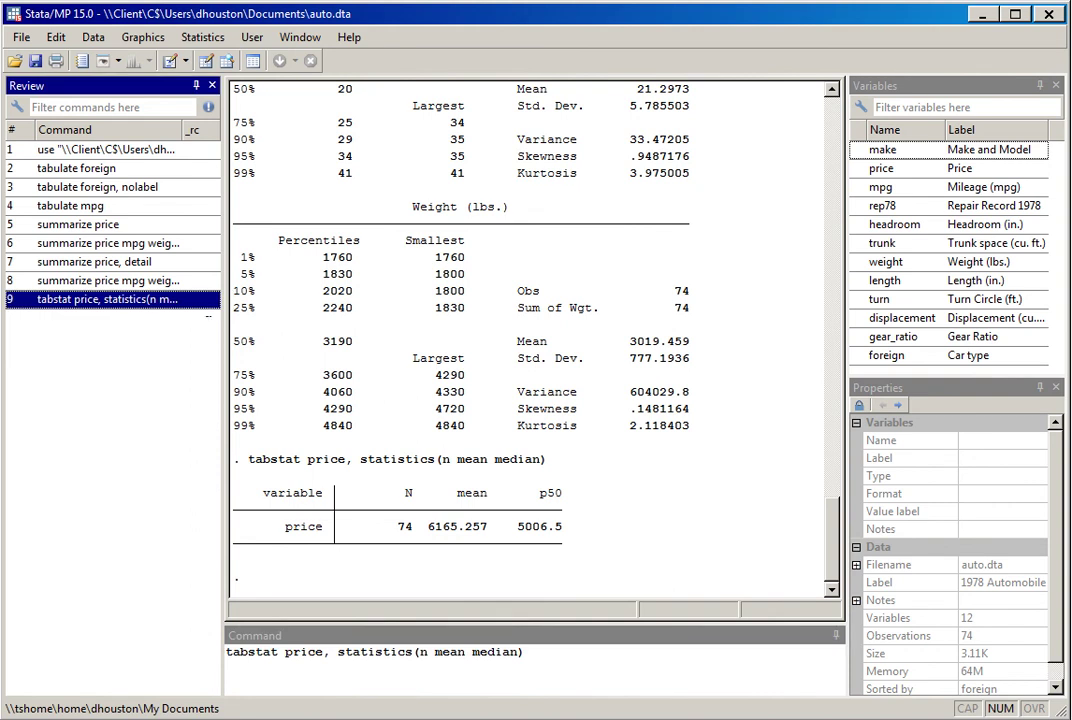
{"action": "left_click", "coordinate": [434, 652]}
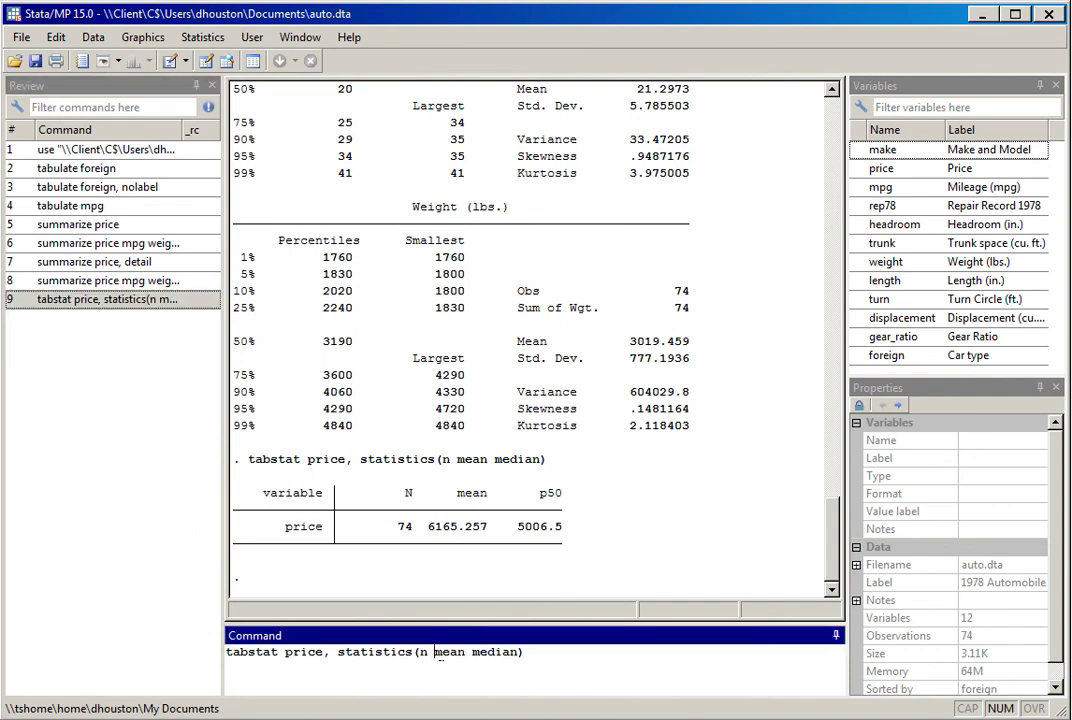
{"action": "left_click_drag", "start_coordinate": [434, 652], "coordinate": [519, 662]}
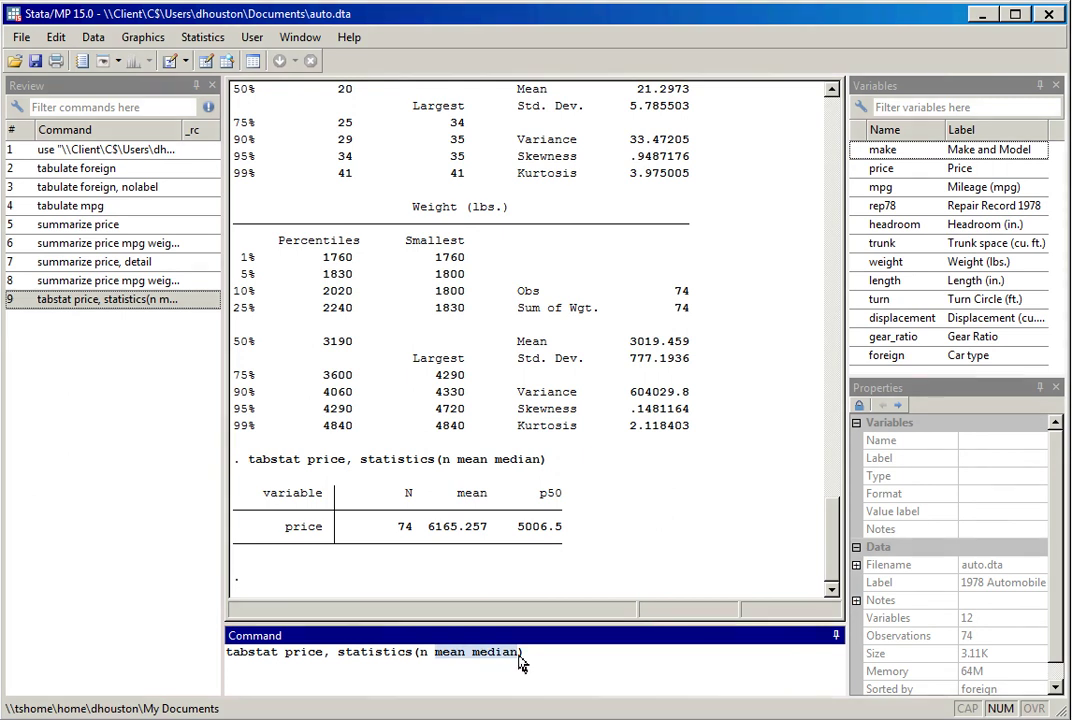
{"action": "type", "text": "rang"}
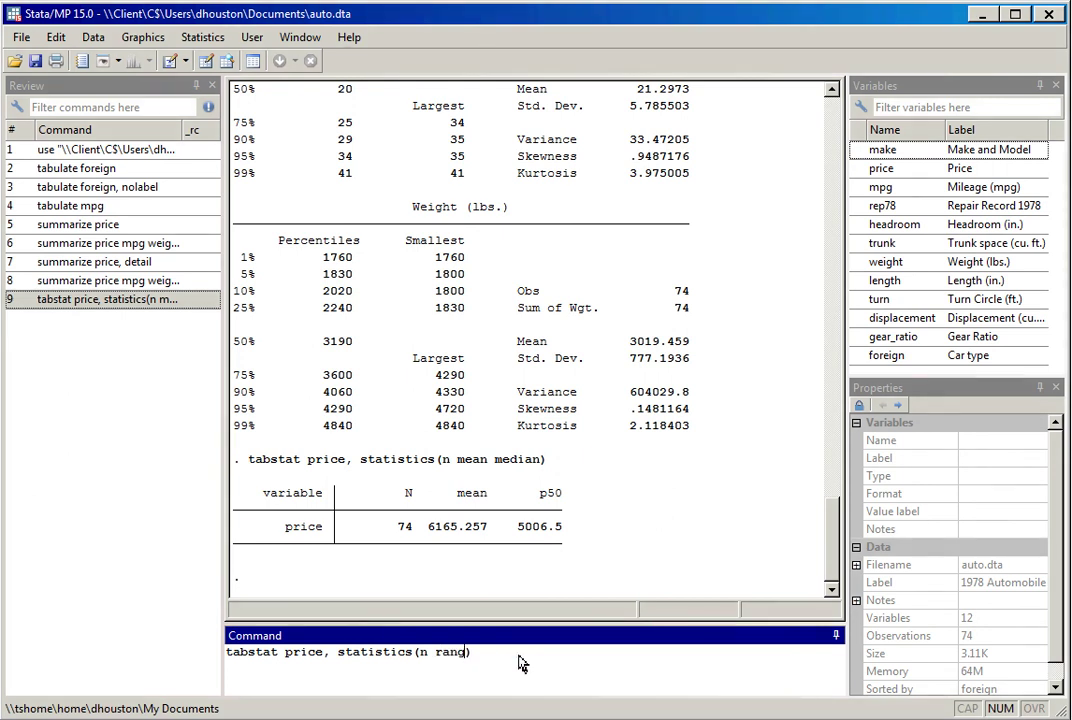
{"action": "type", "text": "e iqr variance m"}
{"action": "key", "text": "BackSpace"}
{"action": "type", "text": "sd"}
{"action": "key", "text": "Return"}
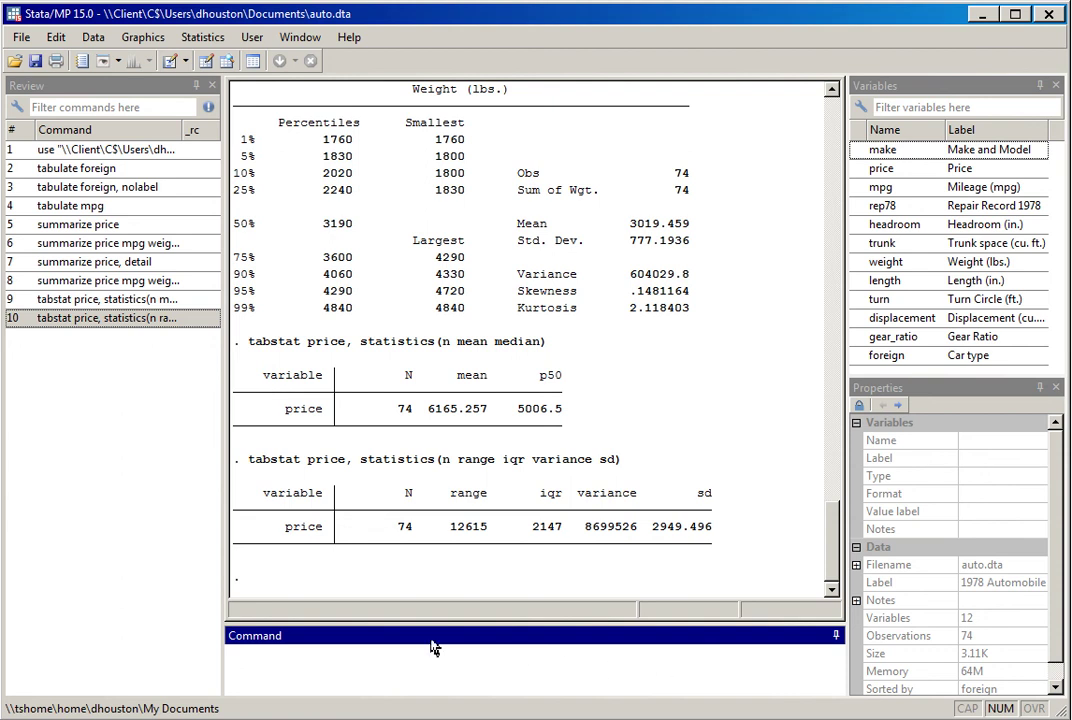
Step: Recall the latest tabstat command and add mpg, weight and length after price in its variable list
{"action": "left_click", "coordinate": [112, 320]}
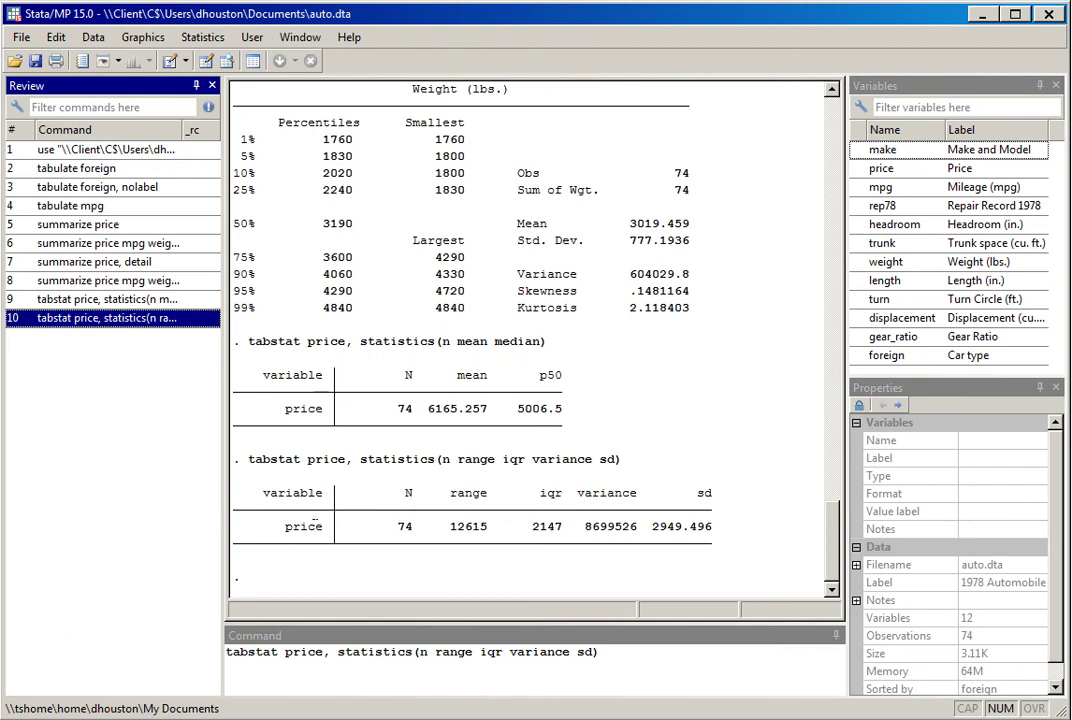
{"action": "left_click", "coordinate": [323, 652]}
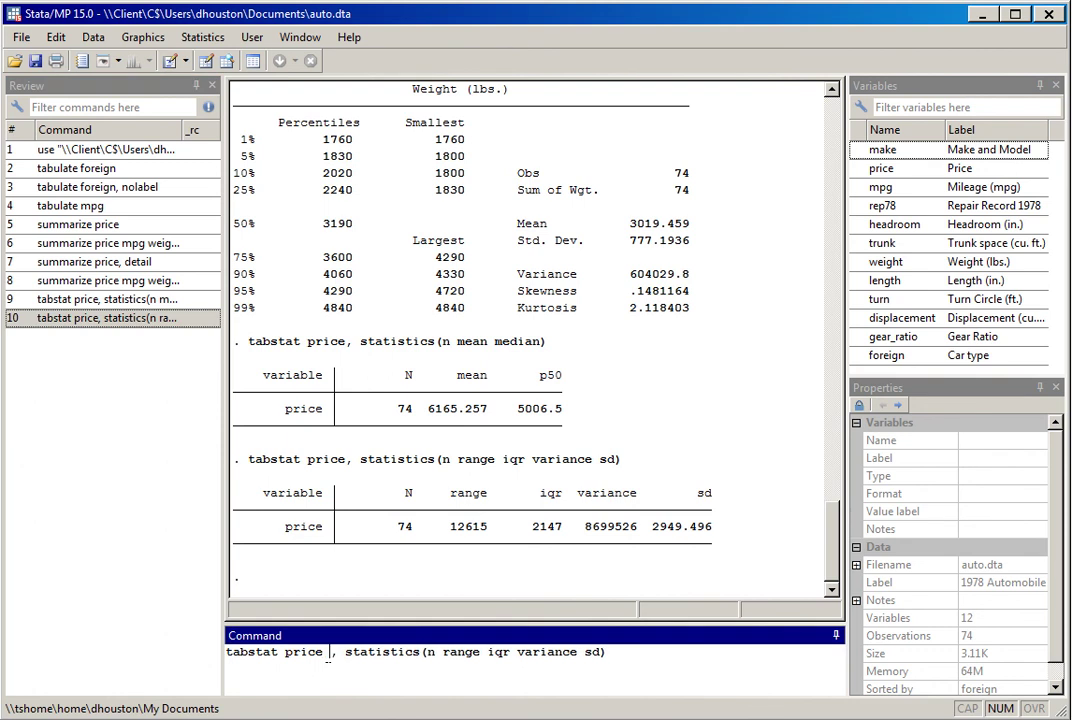
{"action": "type", "text": "mpg w"}
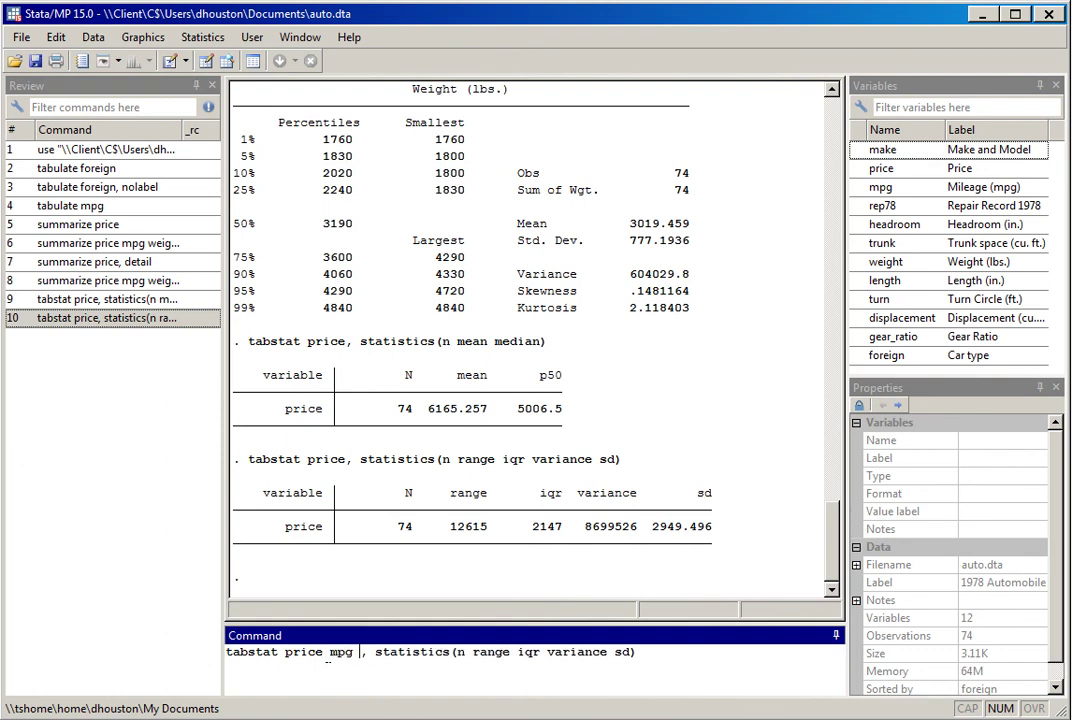
{"action": "type", "text": "e"}
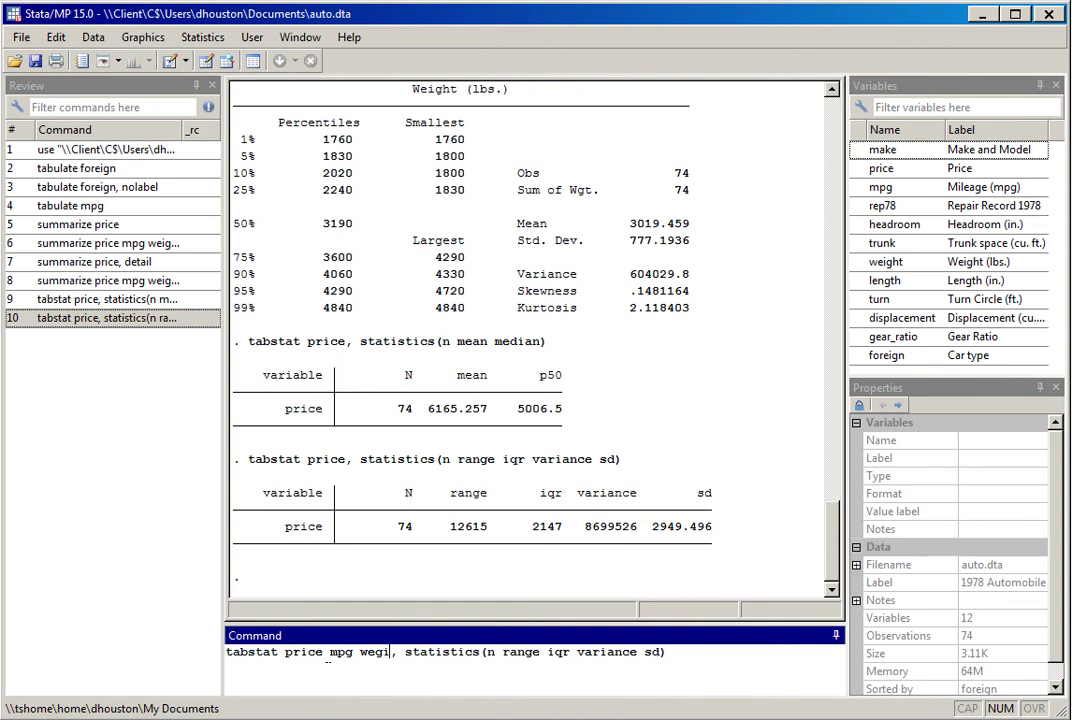
{"action": "type", "text": "ight leng"}
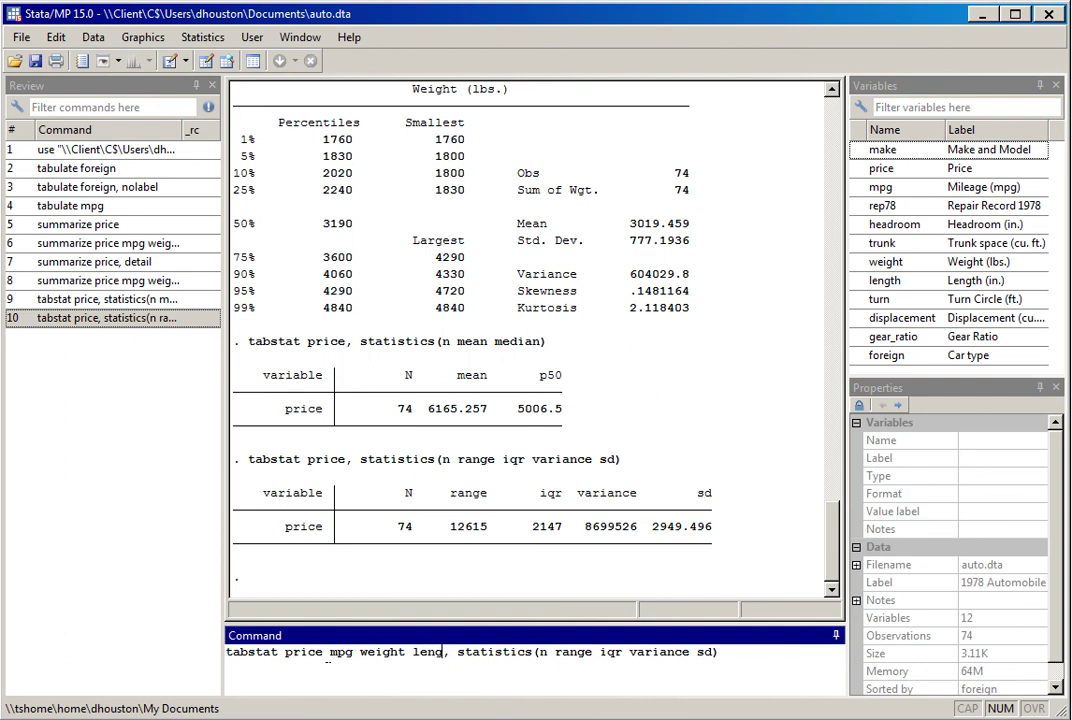
{"action": "type", "text": "th"}
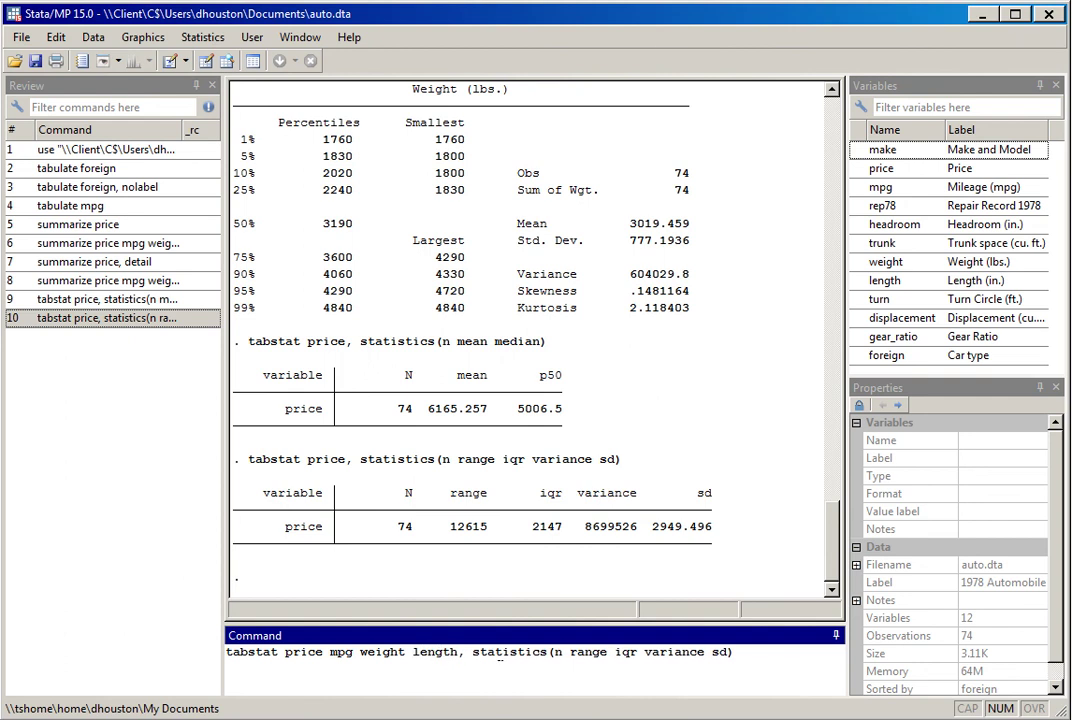
Step: Change the tabstat statistics to n, mean, median, iqr, sd, min, max, skewness and kurtosis, and run the command
{"action": "left_click_drag", "start_coordinate": [570, 652], "coordinate": [728, 652]}
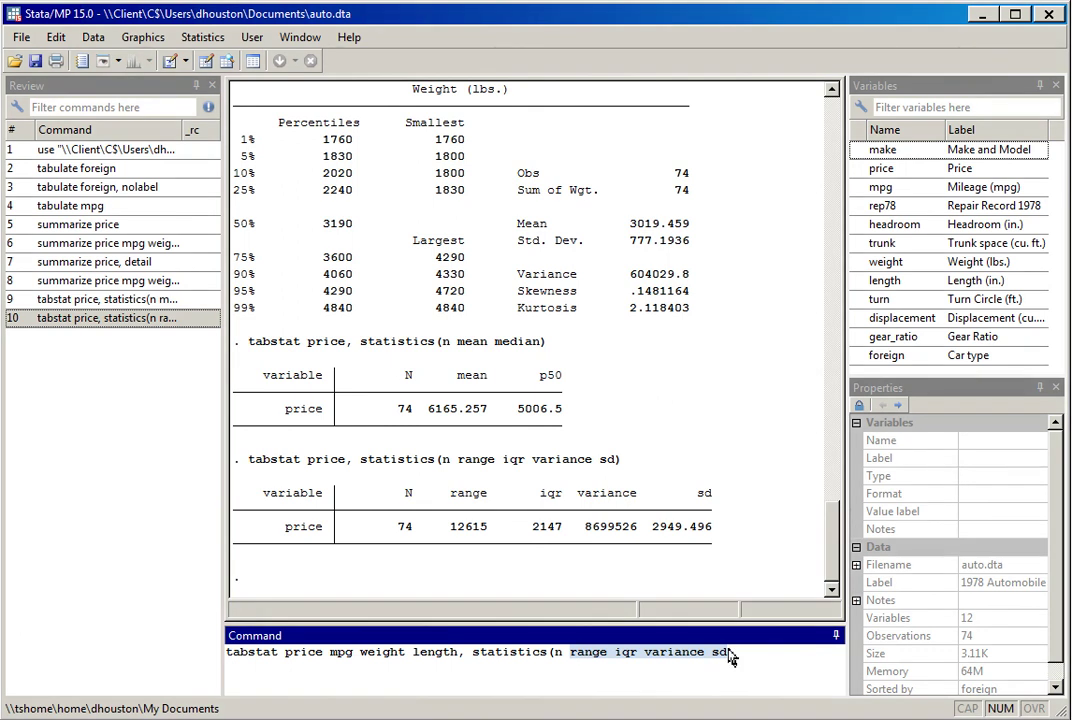
{"action": "type", "text": "mean "}
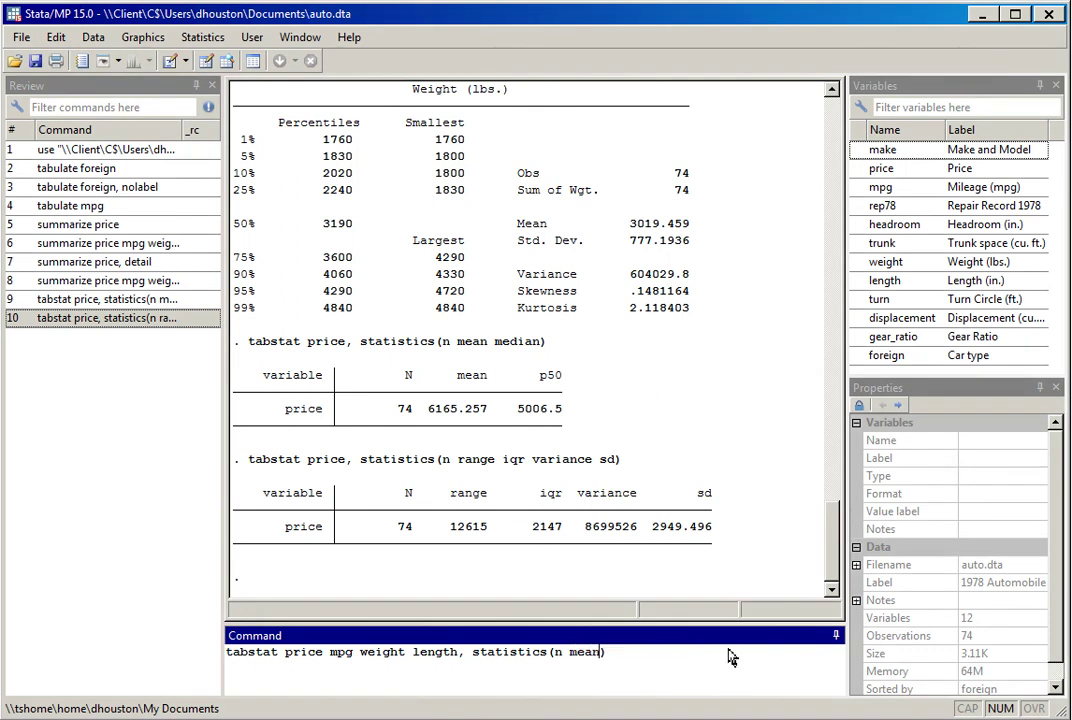
{"action": "type", "text": "media"}
{"action": "type", "text": "n iqr sd mi"}
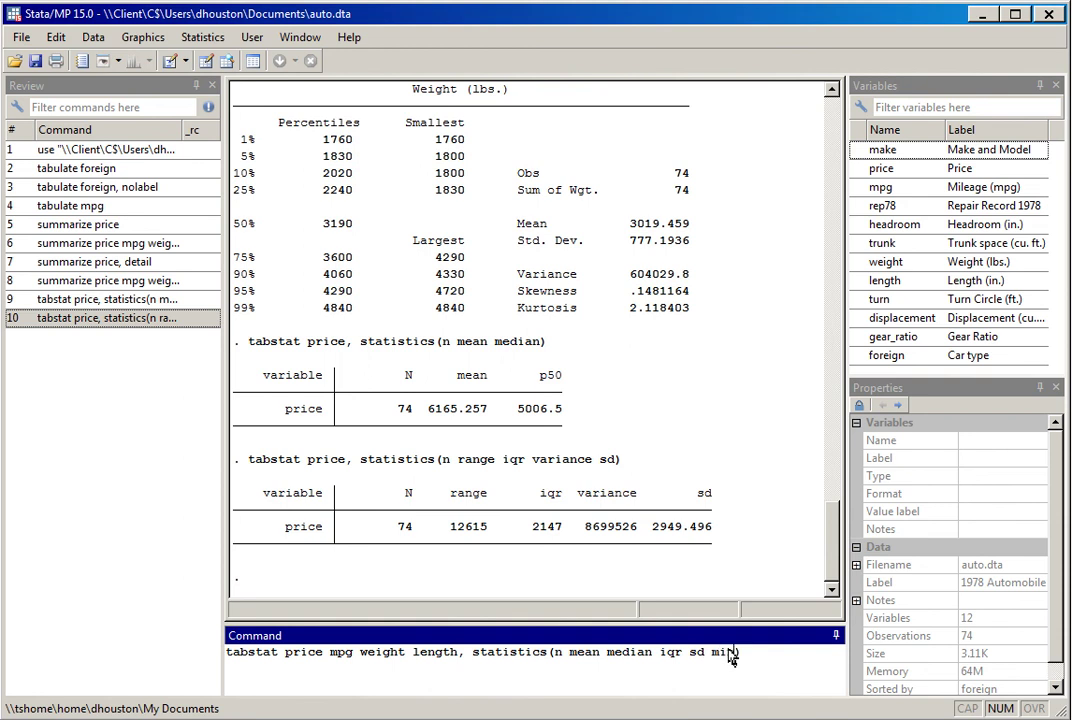
{"action": "type", "text": "n max skewness kurtosis"}
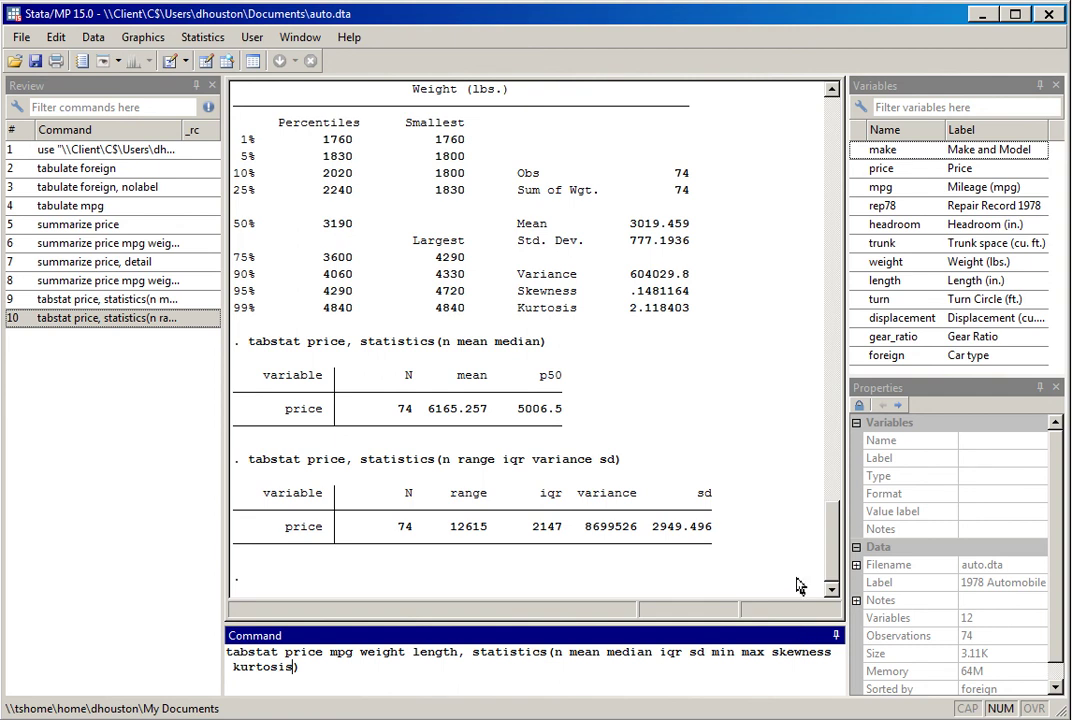
{"action": "key", "text": "Return"}
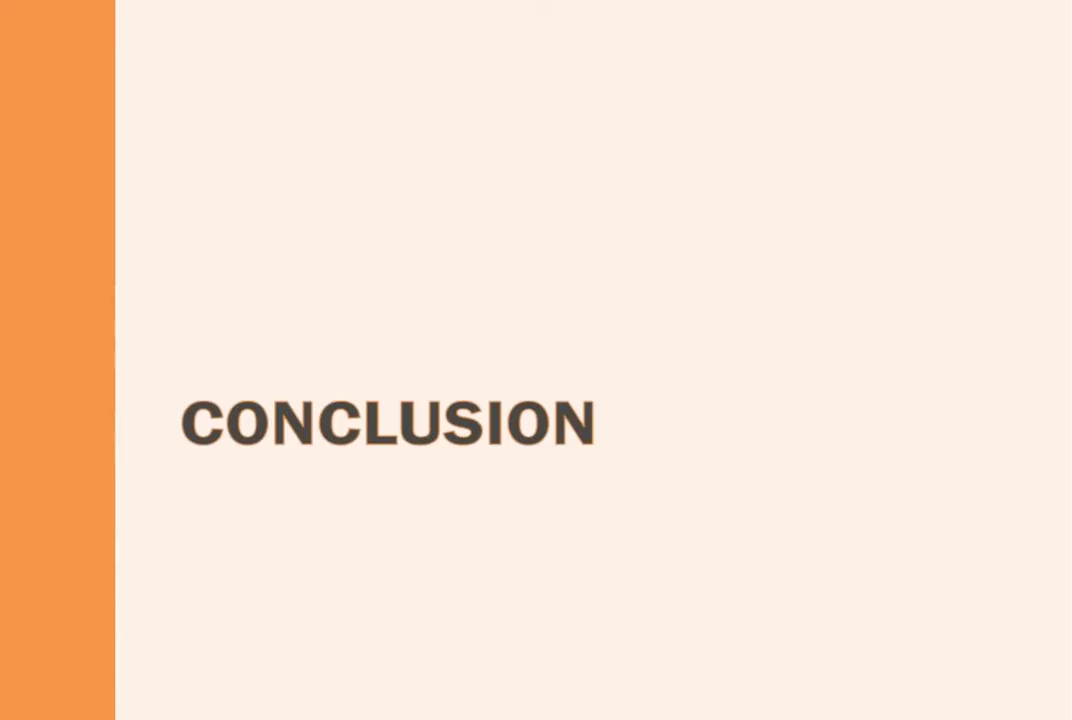
{"action": "key", "text": "Right"}
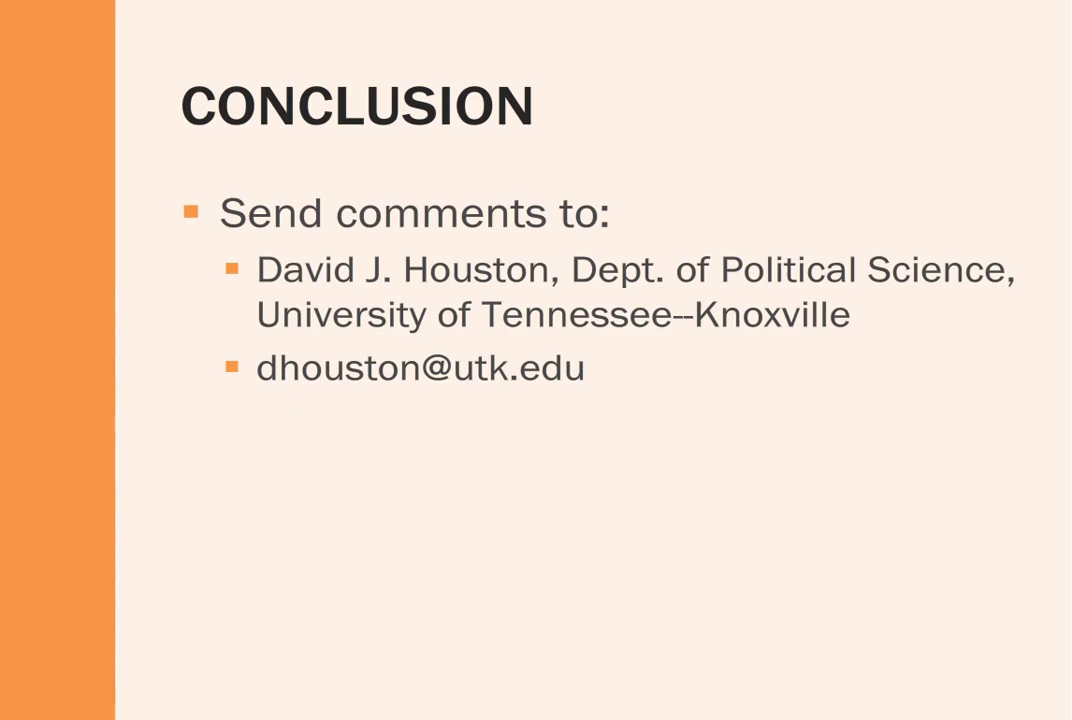